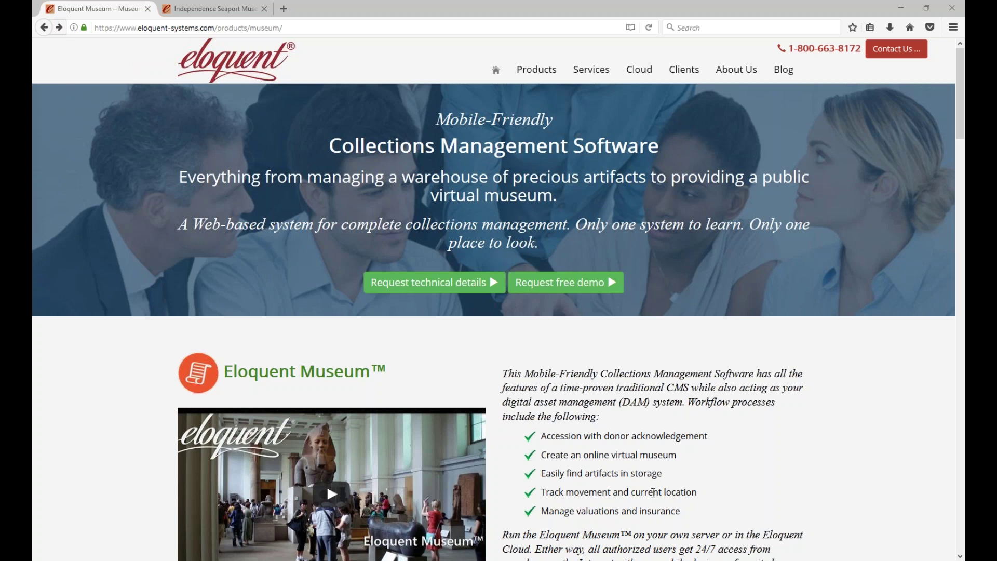
Scroll down the Eloquent Museum product page to view its collections management features
{"action": "scroll", "coordinate": [686, 475], "scroll_direction": "down", "scroll_amount": 4}
Scroll further down to the Base Component and Optional Modules descriptions
{"action": "scroll", "coordinate": [686, 476], "scroll_direction": "down", "scroll_amount": 6}
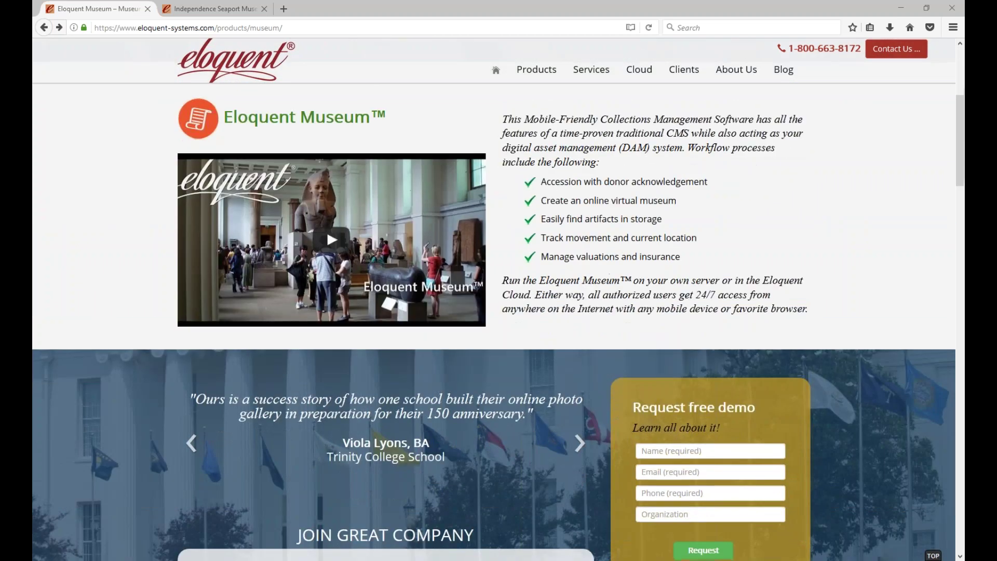
{"action": "scroll", "coordinate": [670, 475], "scroll_direction": "down", "scroll_amount": 4}
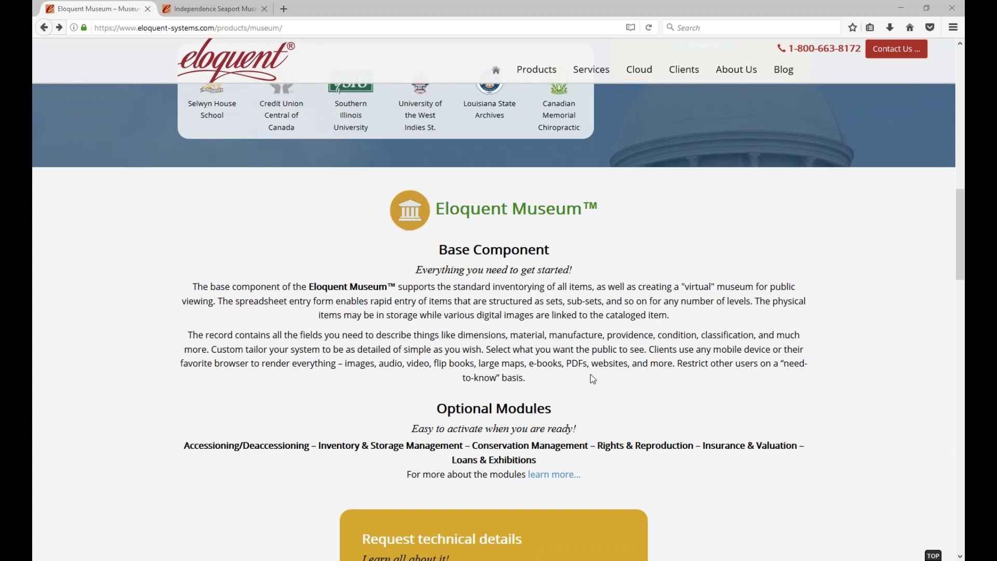
Open Clients > Client List and scroll to the Public Databases box
{"action": "mouse_move", "coordinate": [675, 70]}
{"action": "left_click", "coordinate": [681, 102]}
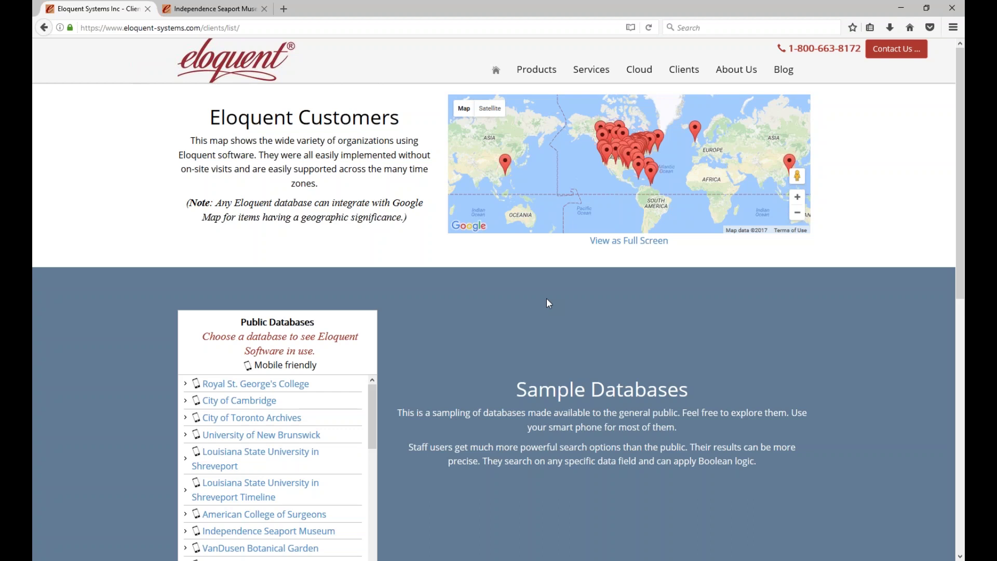
{"action": "scroll", "coordinate": [467, 368], "scroll_direction": "down", "scroll_amount": 2}
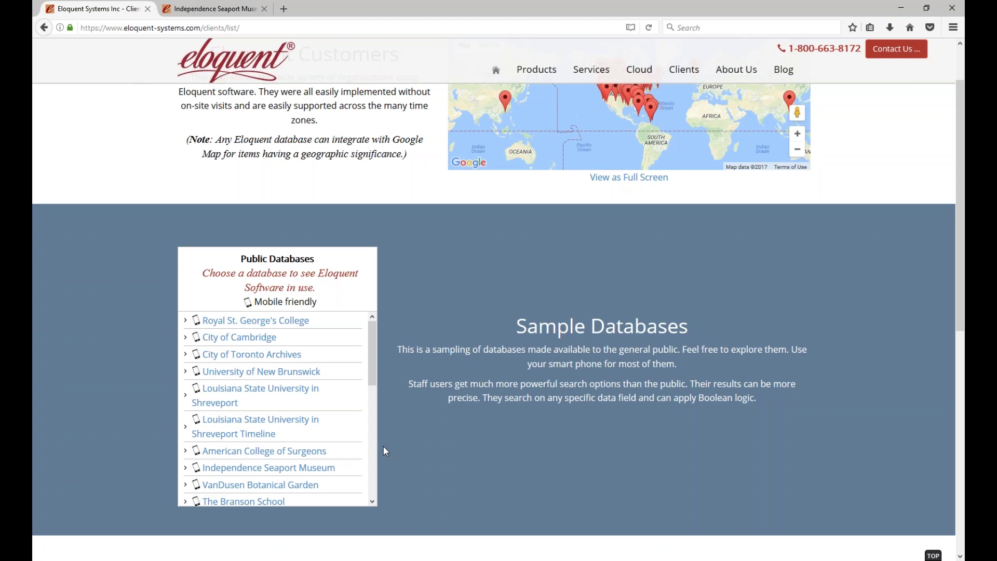
Open the Independence Seaport Museum catalog from Public Databases and look over its search page
{"action": "left_click", "coordinate": [319, 468]}
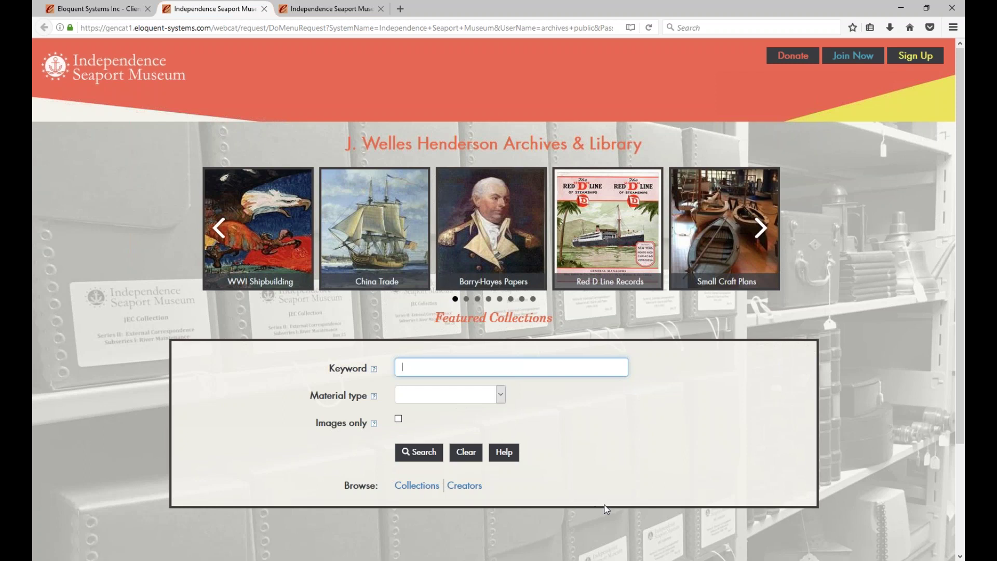
{"action": "scroll", "coordinate": [605, 503], "scroll_direction": "down", "scroll_amount": 3}
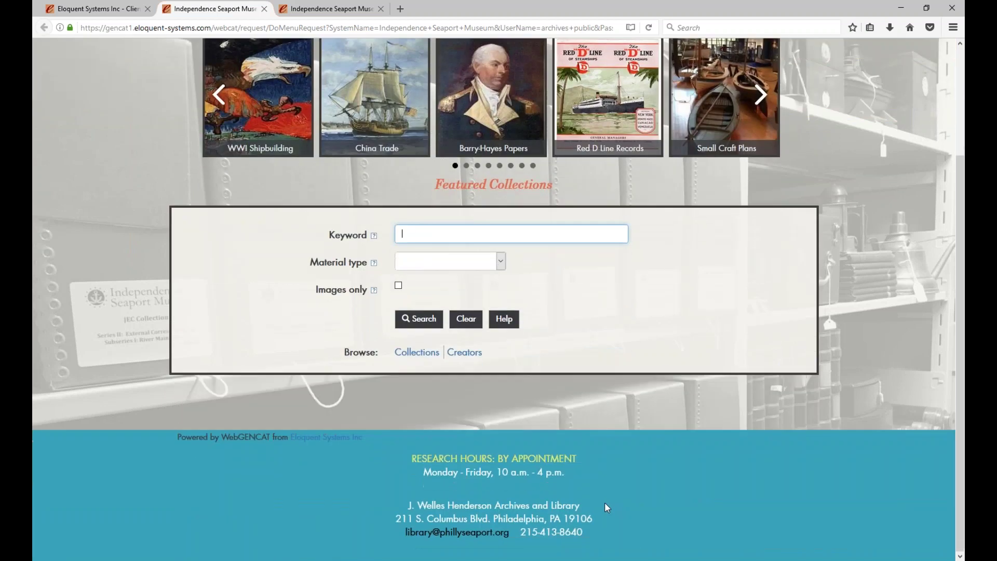
{"action": "scroll", "coordinate": [605, 503], "scroll_direction": "up", "scroll_amount": 3}
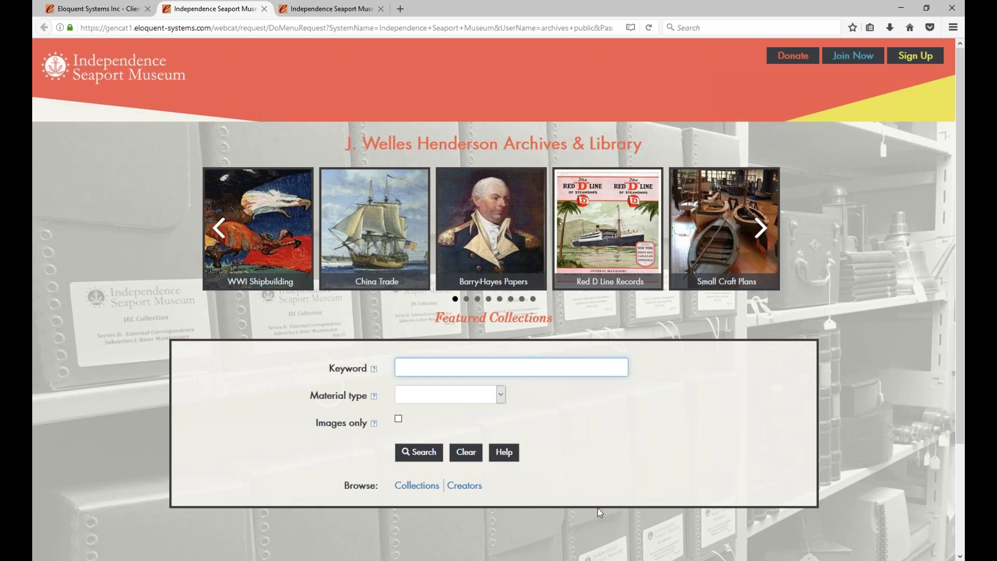
{"action": "left_click", "coordinate": [500, 395]}
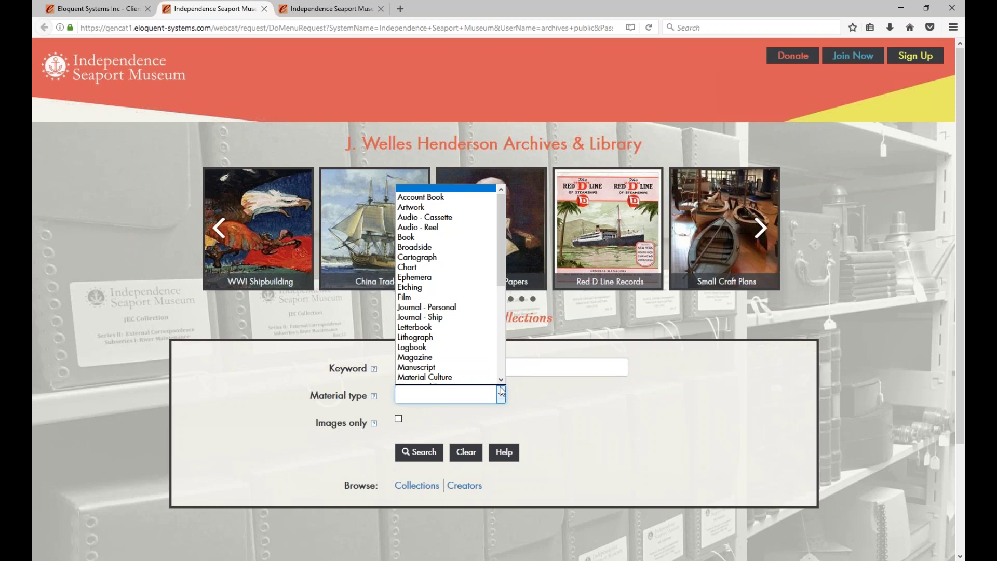
{"action": "scroll", "coordinate": [501, 383], "scroll_direction": "down", "scroll_amount": 2}
{"action": "scroll", "coordinate": [501, 387], "scroll_direction": "down", "scroll_amount": 2}
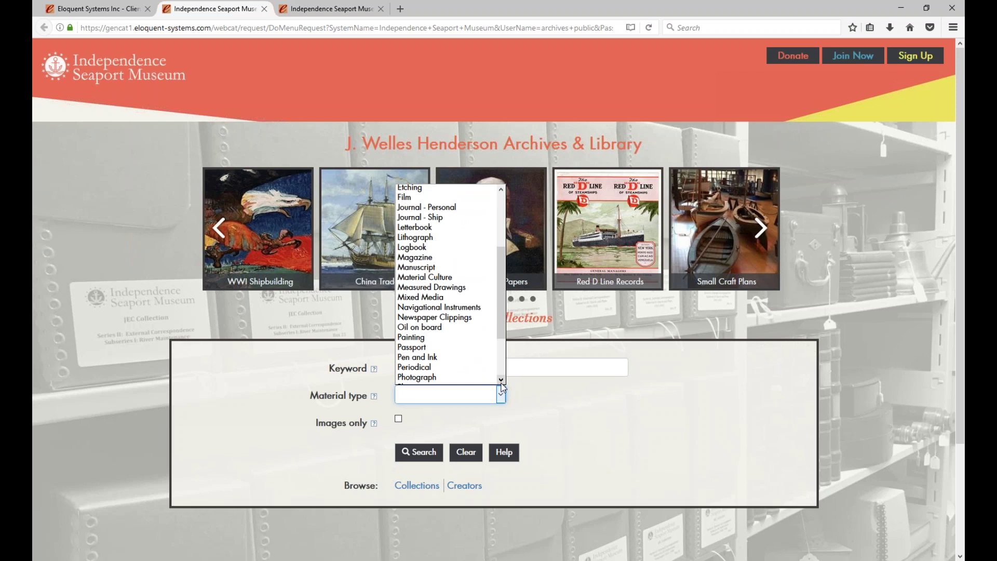
{"action": "left_click", "coordinate": [568, 436]}
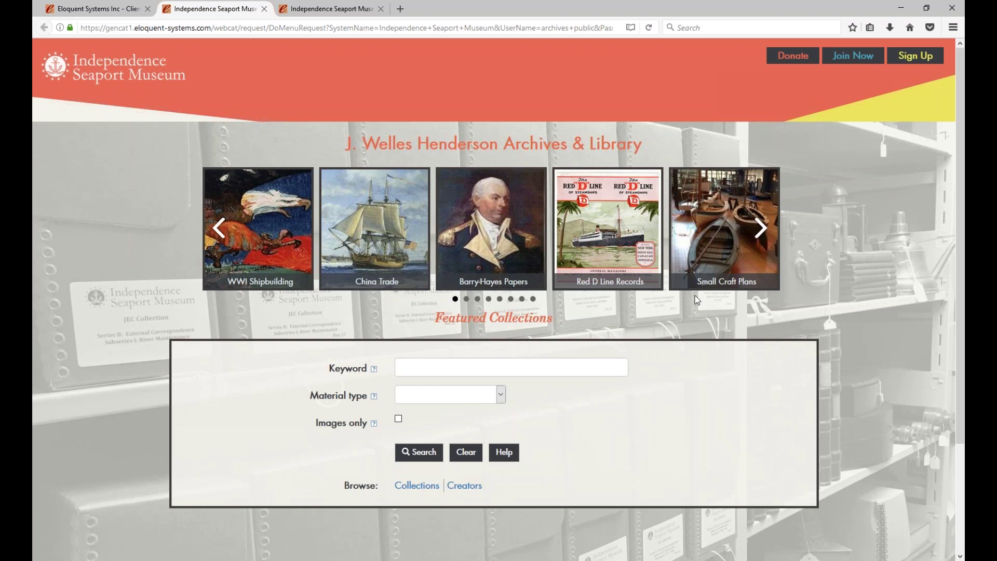
{"action": "left_click", "coordinate": [726, 266]}
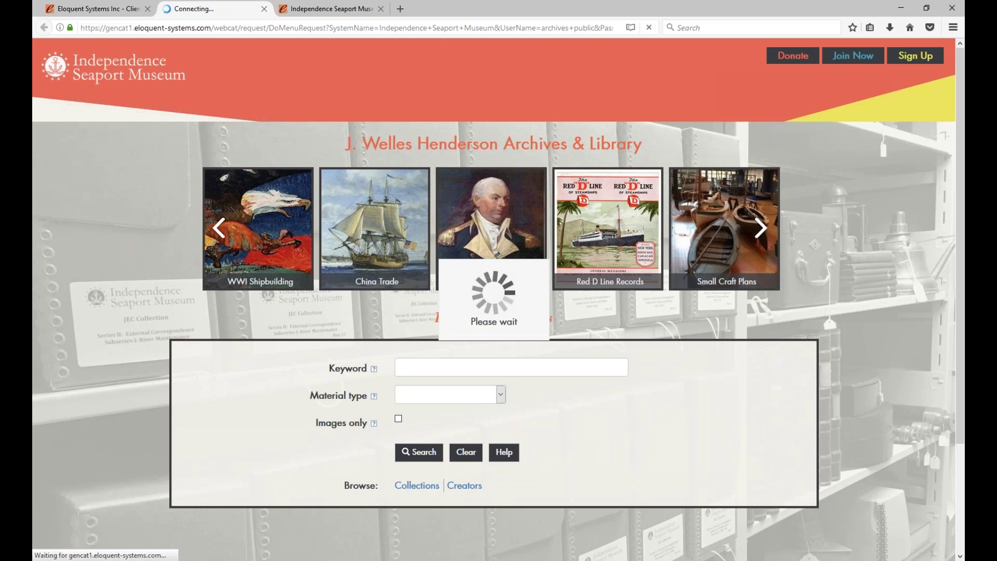
Open the Duckers sub-series record and read through its description of three Ducker items
{"action": "scroll", "coordinate": [605, 431], "scroll_direction": "down", "scroll_amount": 6}
{"action": "scroll", "coordinate": [583, 425], "scroll_direction": "down", "scroll_amount": 1}
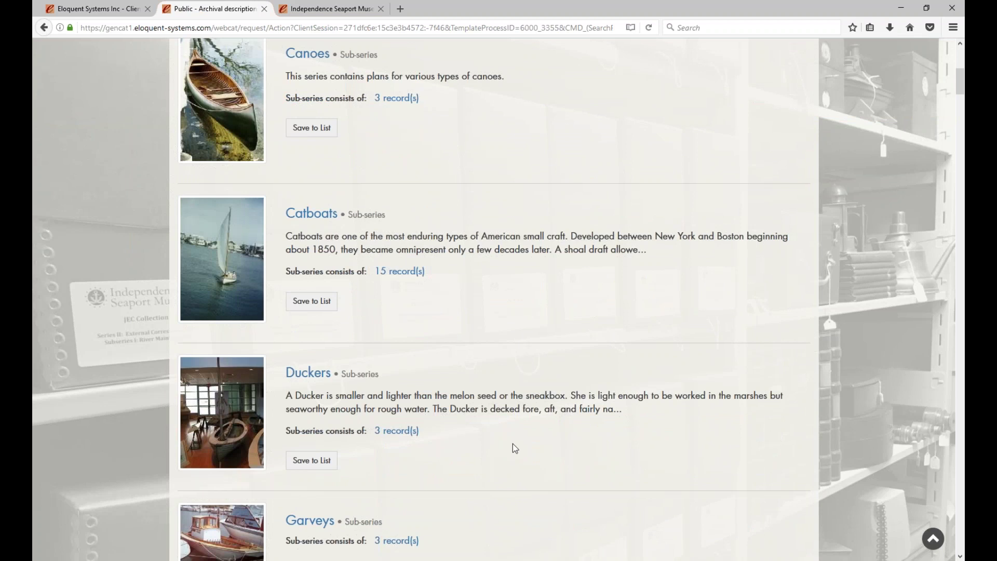
{"action": "left_click", "coordinate": [306, 372]}
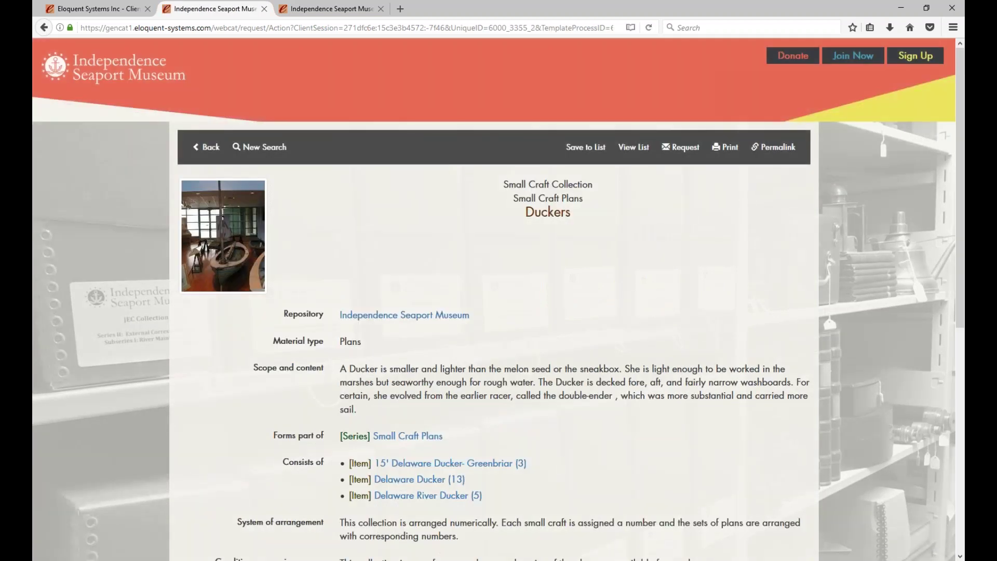
{"action": "scroll", "coordinate": [498, 299], "scroll_direction": "down", "scroll_amount": 2}
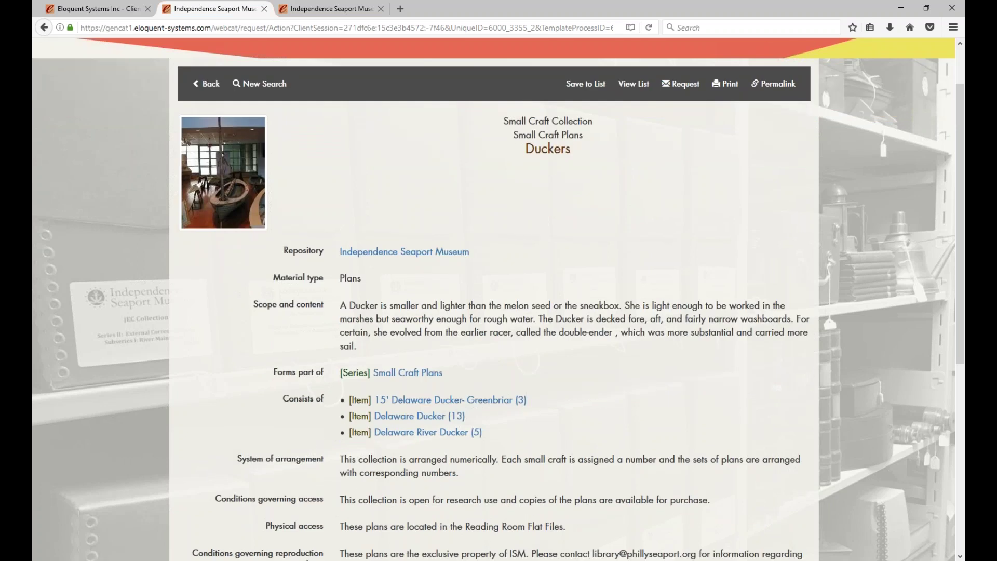
{"action": "scroll", "coordinate": [497, 299], "scroll_direction": "down", "scroll_amount": 2}
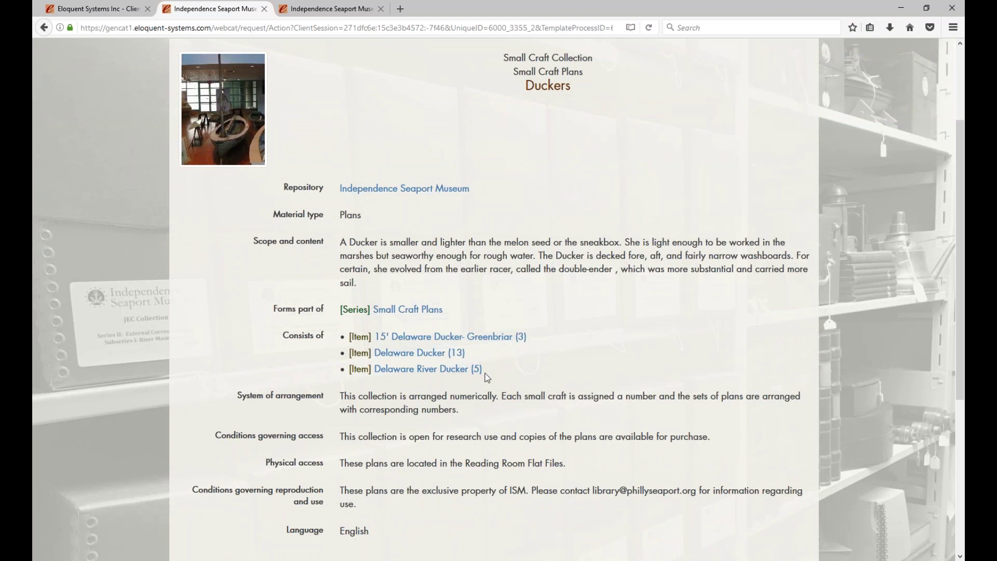
{"action": "scroll", "coordinate": [487, 377], "scroll_direction": "down", "scroll_amount": 4}
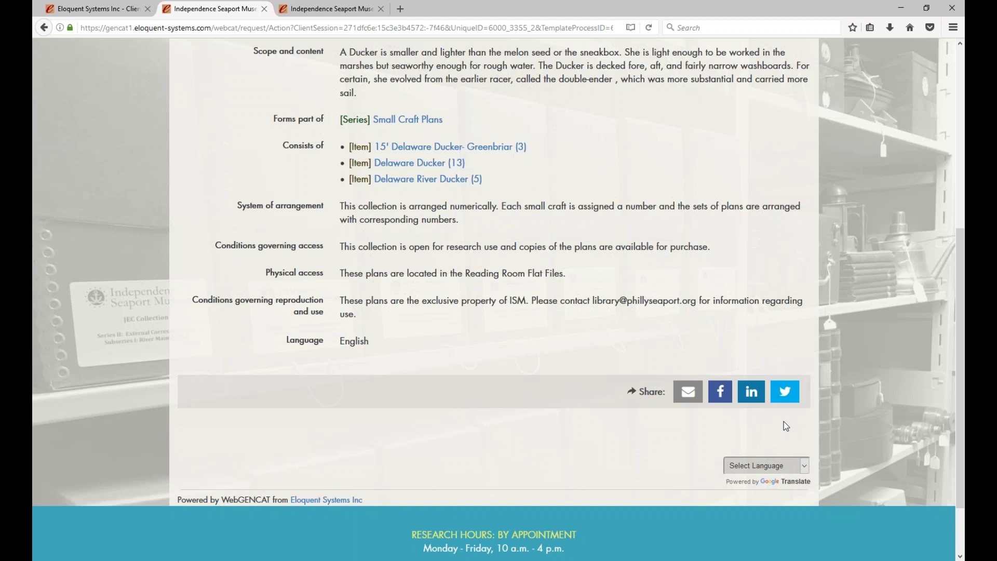
{"action": "left_click", "coordinate": [796, 464]}
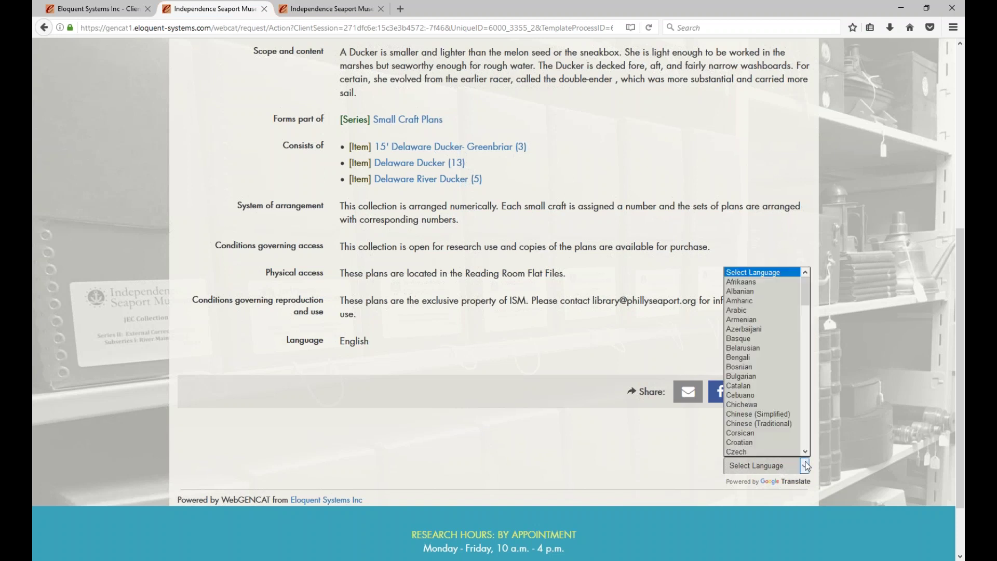
Choose Chinese (Simplified) as the Google Translate language for the Ducker record
{"action": "left_click", "coordinate": [755, 414]}
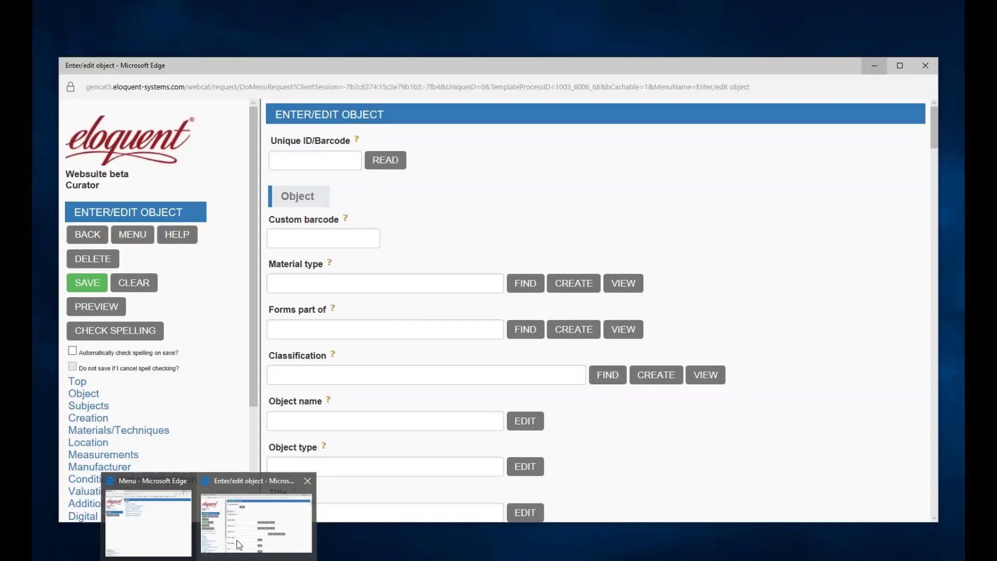
Bring up the Edge Enter/edit object form and use FIND beside Classification
{"action": "left_click", "coordinate": [237, 540]}
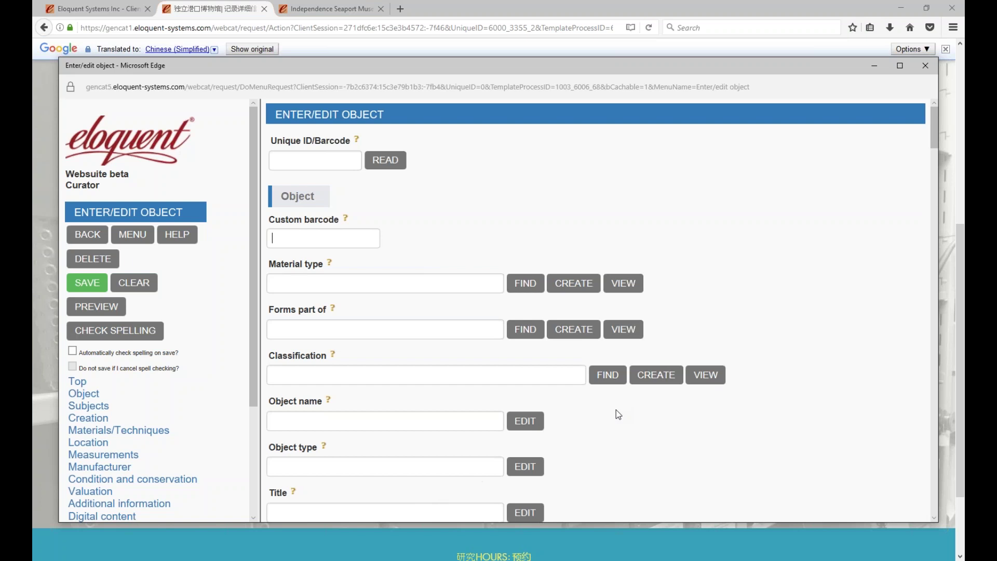
{"action": "left_click", "coordinate": [613, 378]}
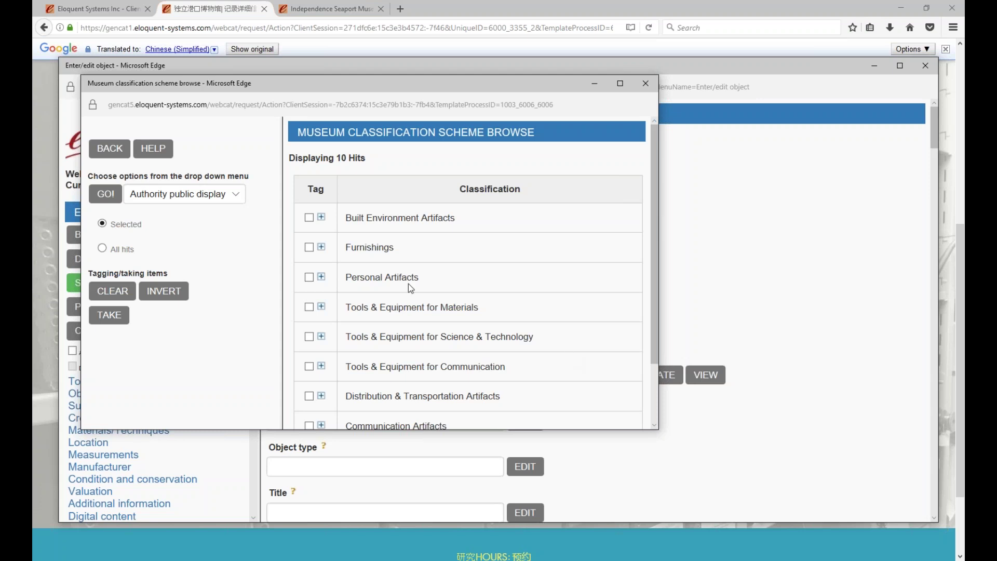
Expand Furnishings > Furniture > Furniture Sets, tag Suite, Bedroom, and apply it with TAKE
{"action": "left_click", "coordinate": [320, 247]}
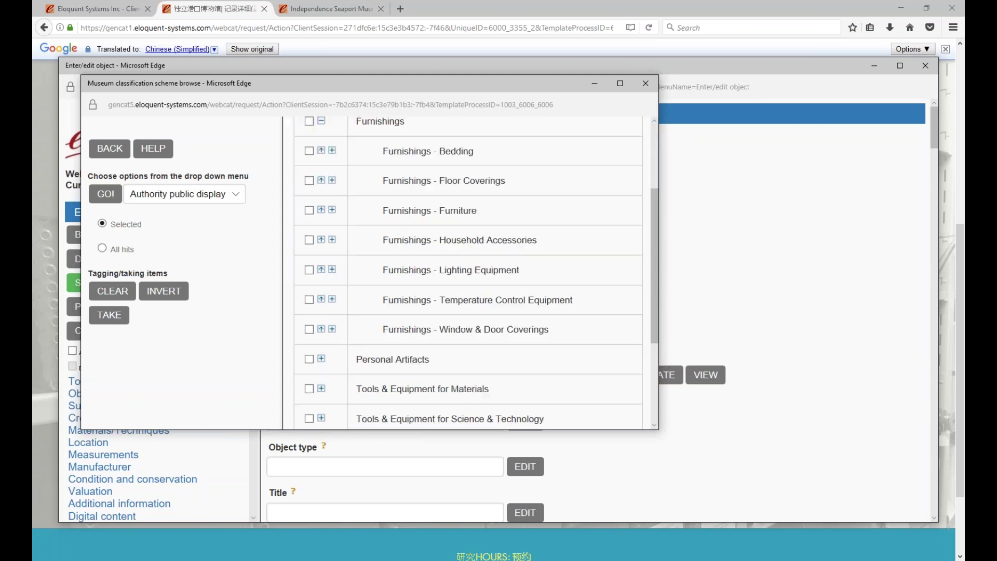
{"action": "left_click", "coordinate": [333, 210]}
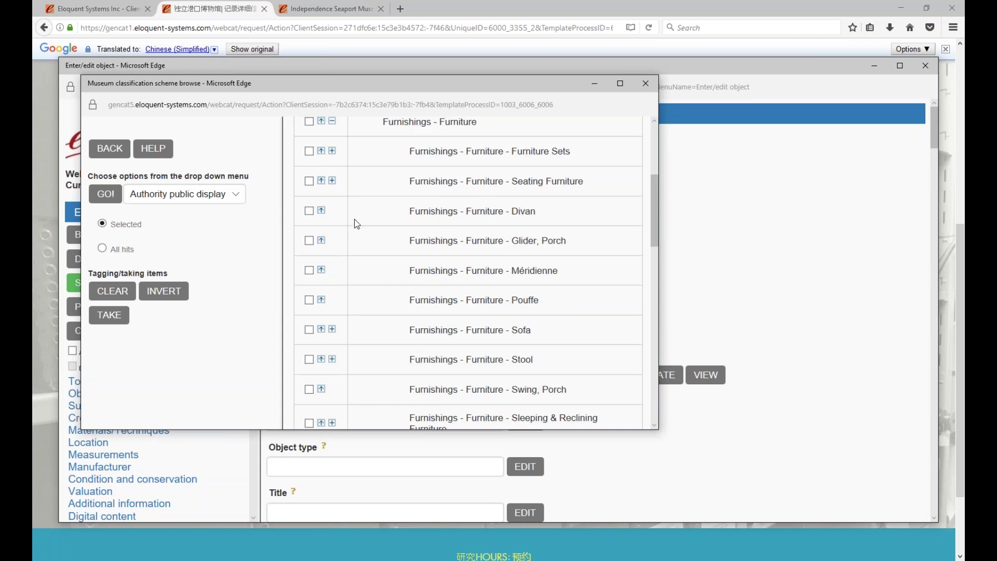
{"action": "left_click", "coordinate": [332, 151]}
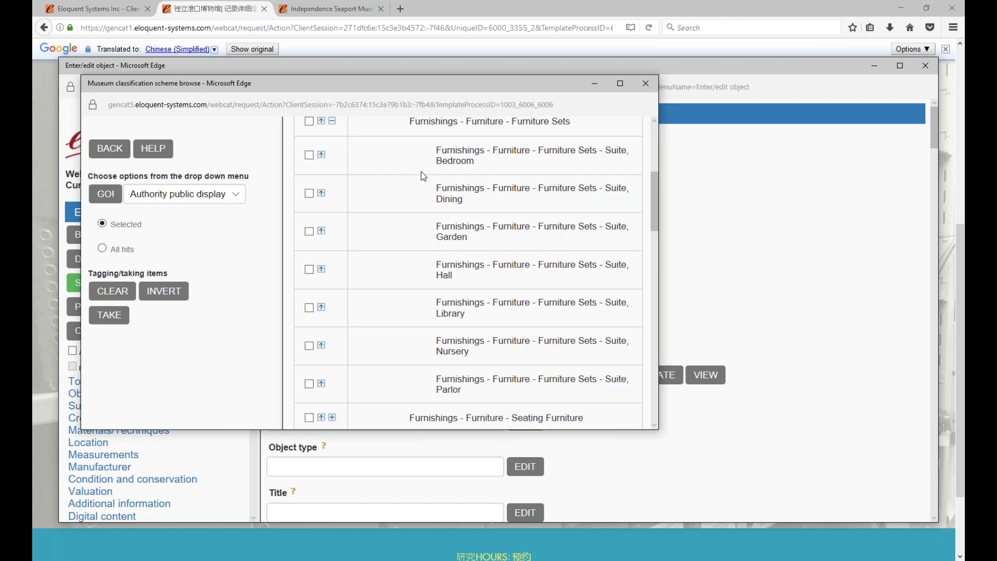
{"action": "left_click", "coordinate": [308, 155]}
{"action": "left_click", "coordinate": [107, 315]}
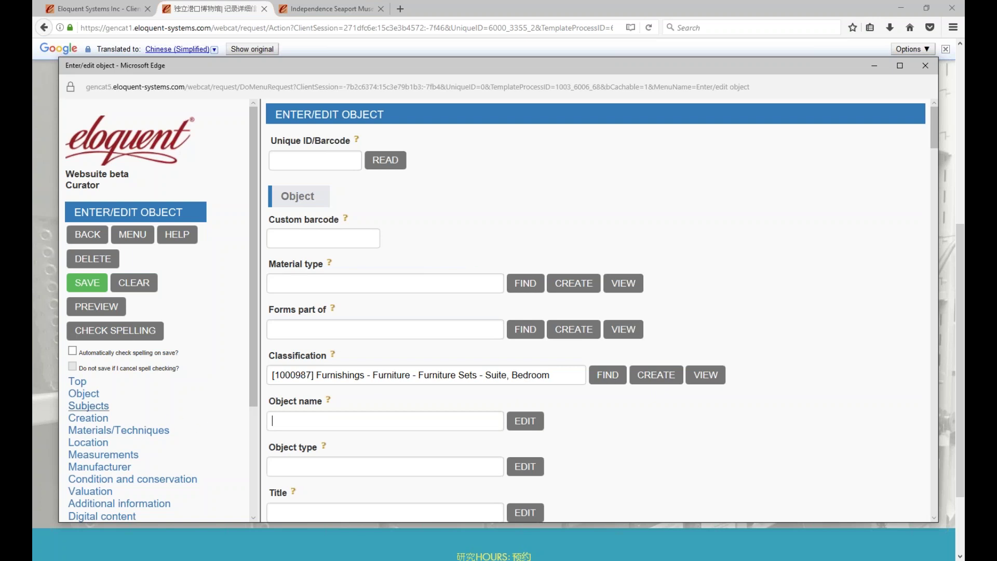
Step through the Subjects, Materials/Techniques and Location sections of the object form
{"action": "left_click", "coordinate": [88, 406]}
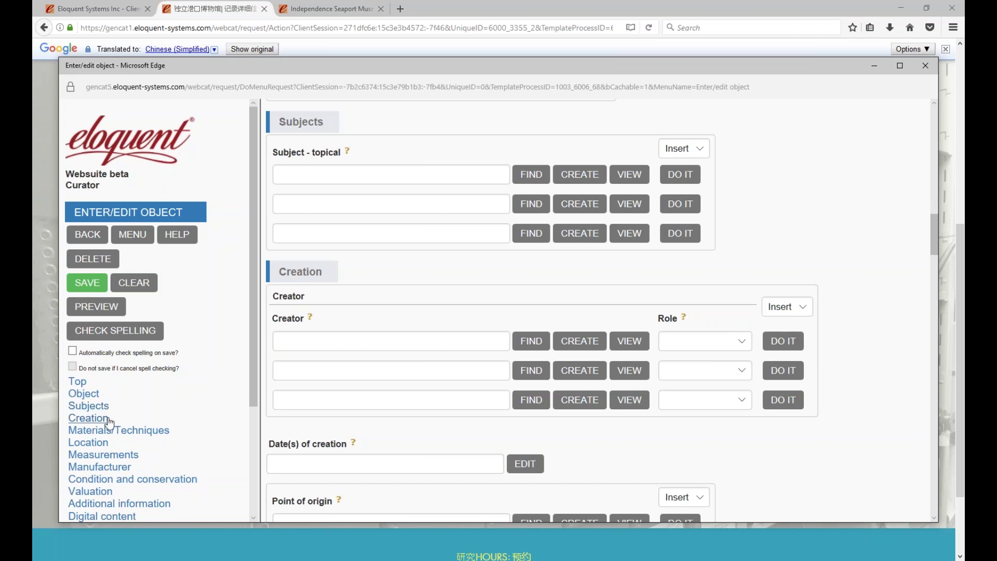
{"action": "left_click", "coordinate": [117, 435]}
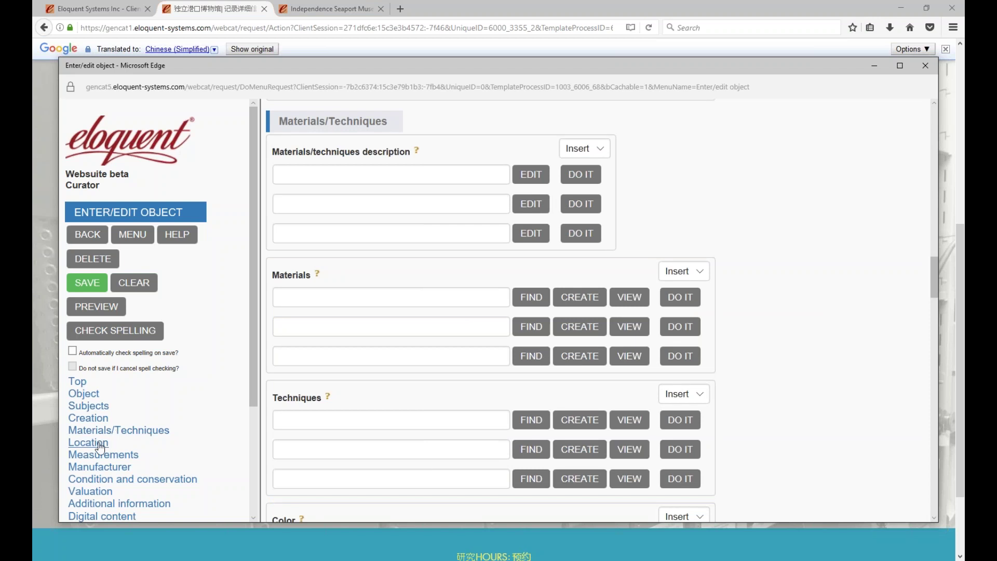
{"action": "left_click", "coordinate": [101, 444]}
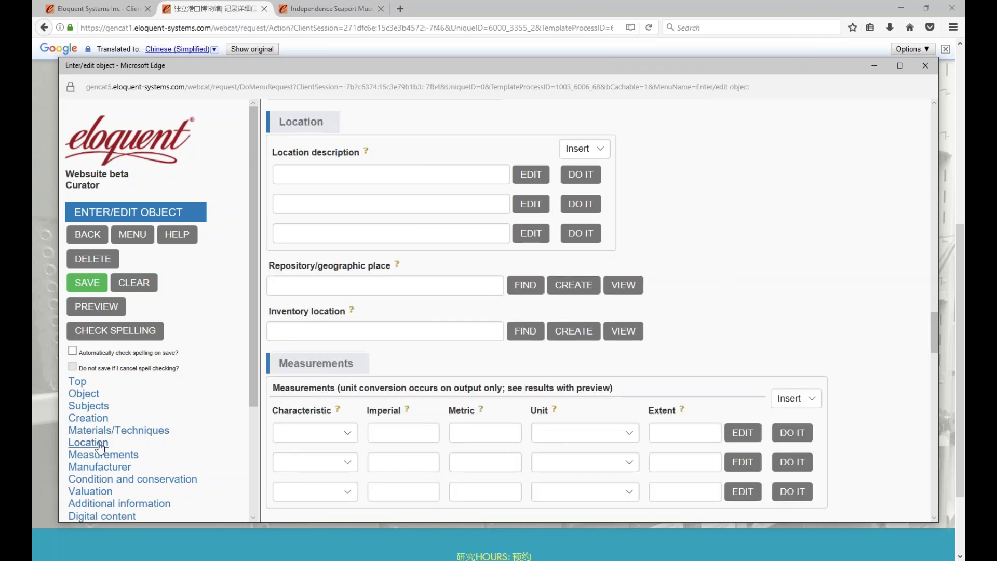
Check the Manufacturer, Valuation and Digital content sections, then return to the Eloquent Clients tab
{"action": "left_click", "coordinate": [107, 469]}
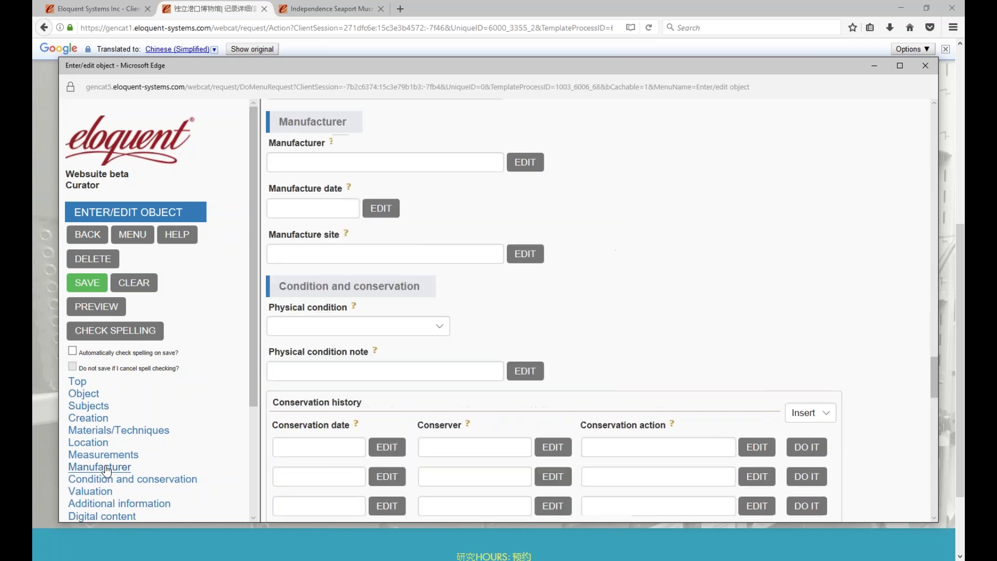
{"action": "left_click", "coordinate": [90, 491]}
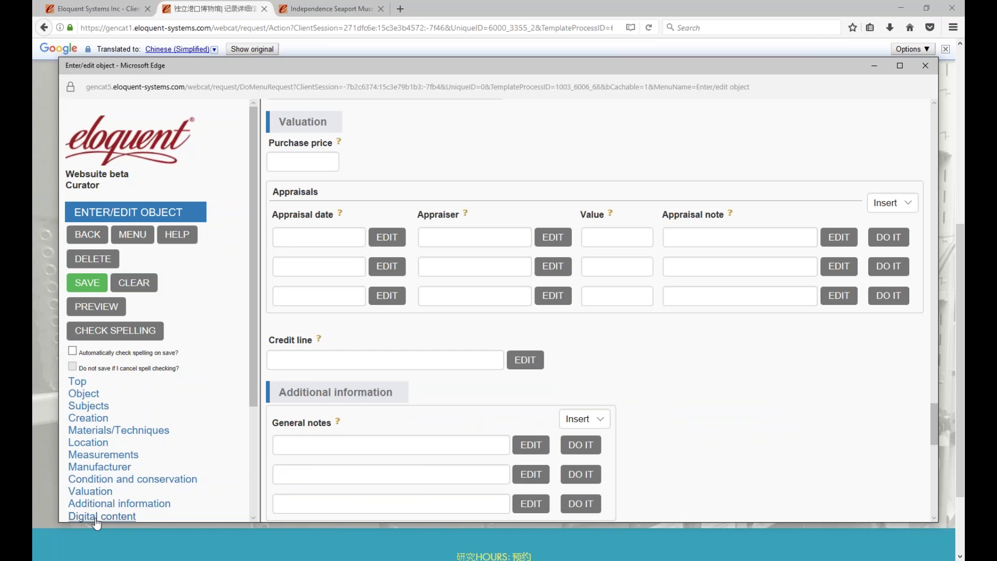
{"action": "left_click", "coordinate": [96, 516]}
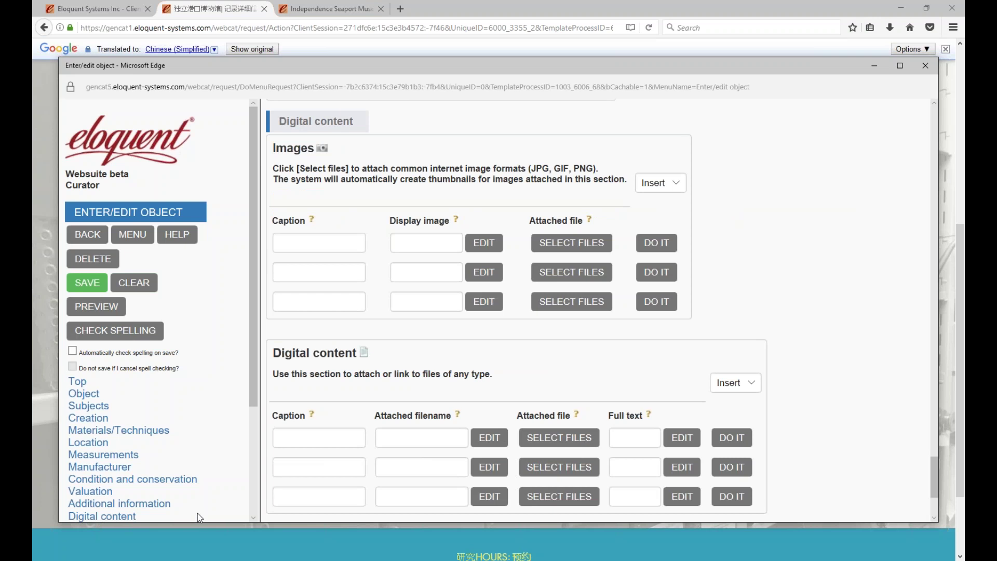
{"action": "left_click", "coordinate": [101, 12]}
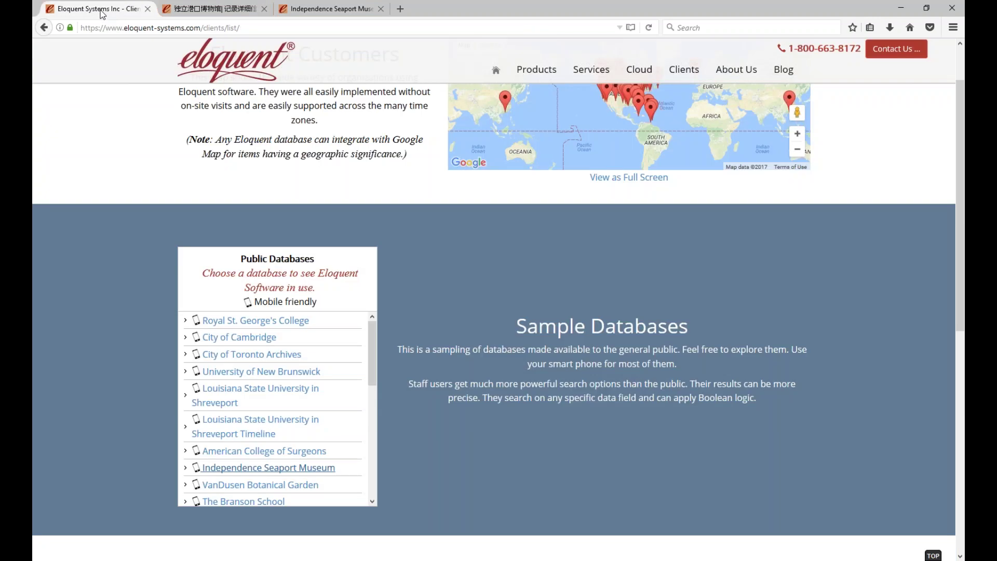
Return to the Eloquent Museum product page and open Eloquent Systems' Contact Us enquiry form
{"action": "left_click", "coordinate": [44, 27]}
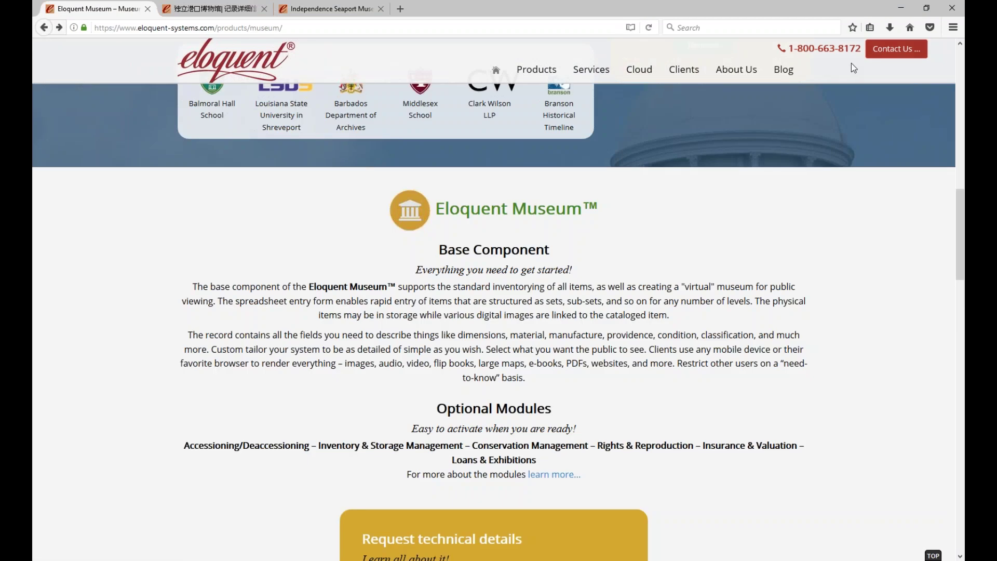
{"action": "left_click", "coordinate": [878, 56]}
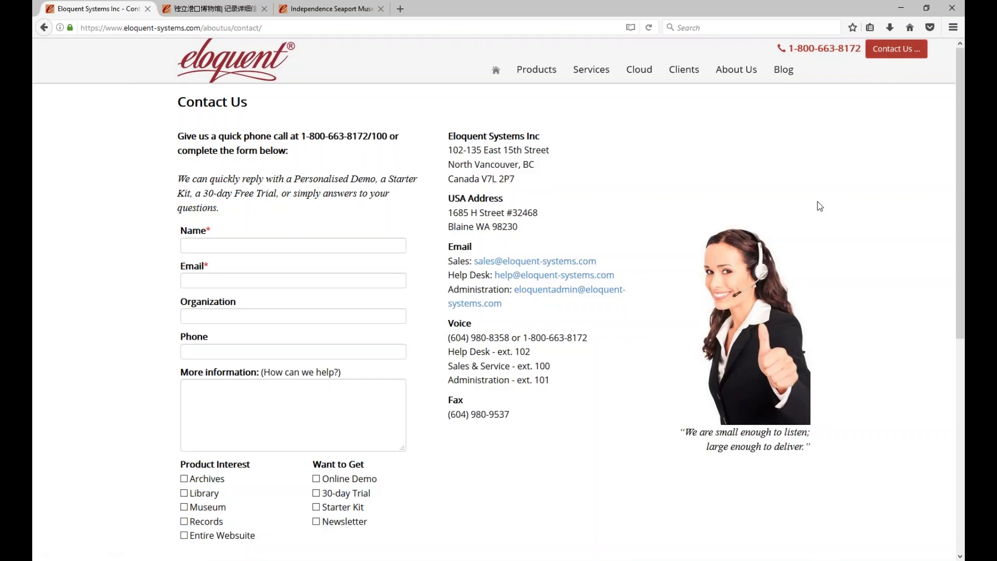